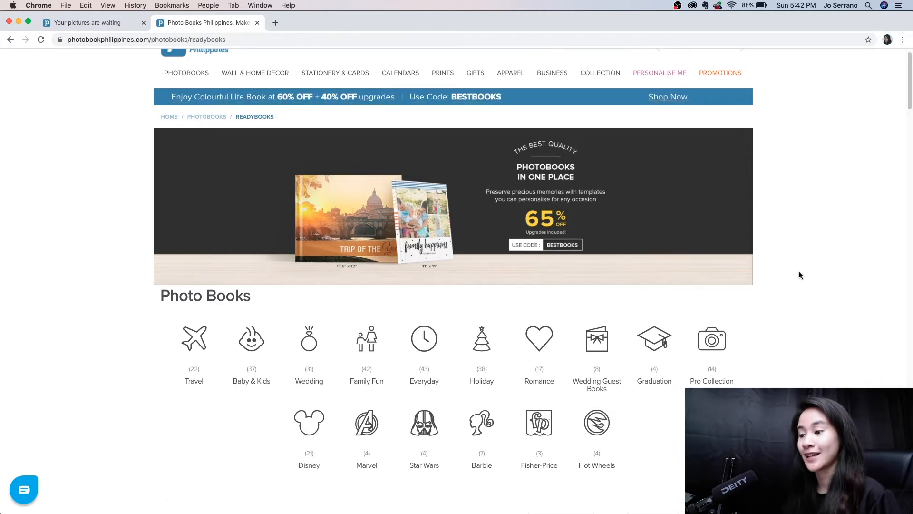
Open the Travel category of the ready-made photo book templates
scroll(800, 273, down, 1)
scroll(800, 275, down, 3)
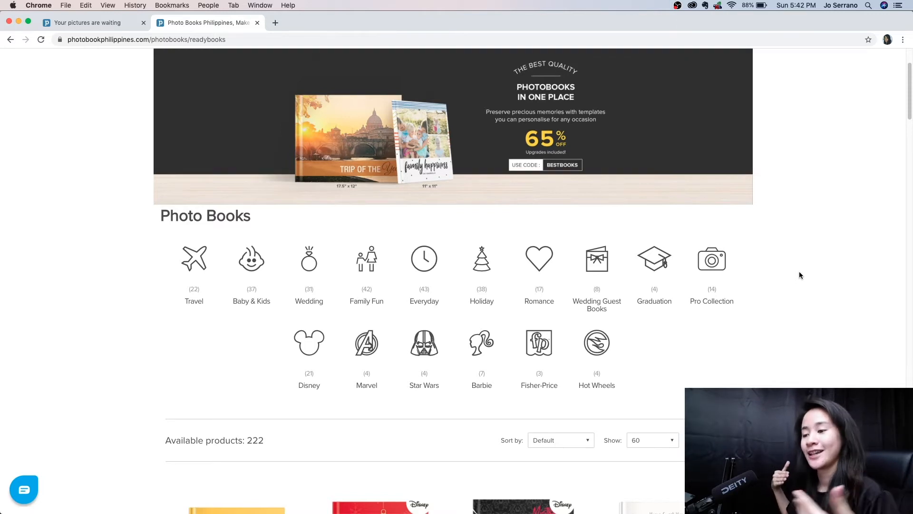
click(205, 261)
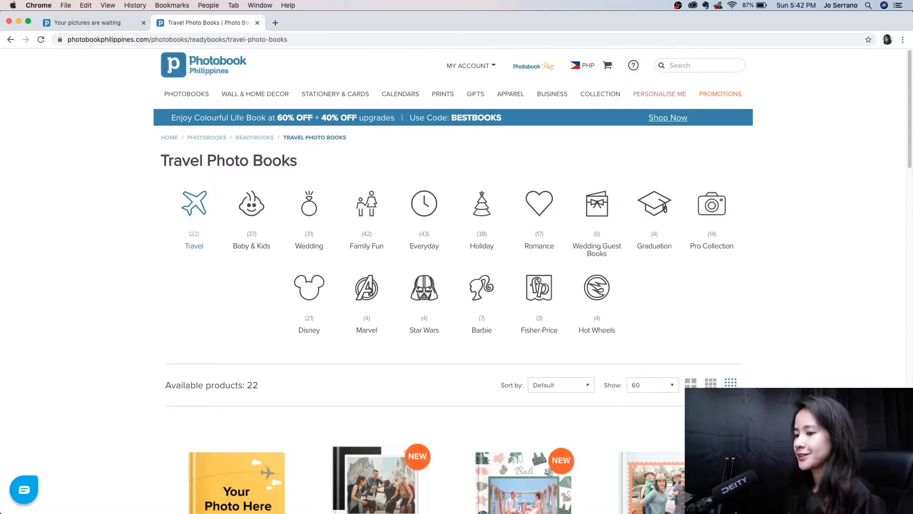
Browse the travel photo book templates and open the Stay Wild design
scroll(457, 285, down, 8)
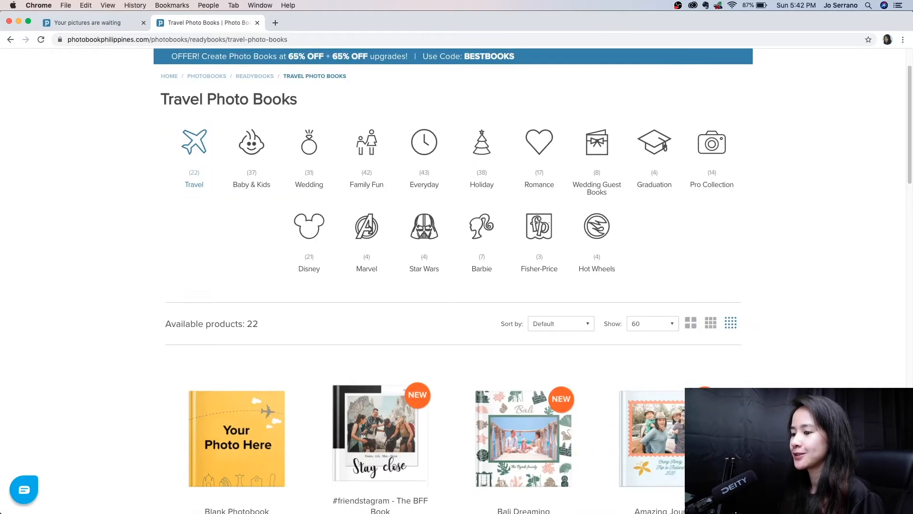
scroll(452, 281, down, 10)
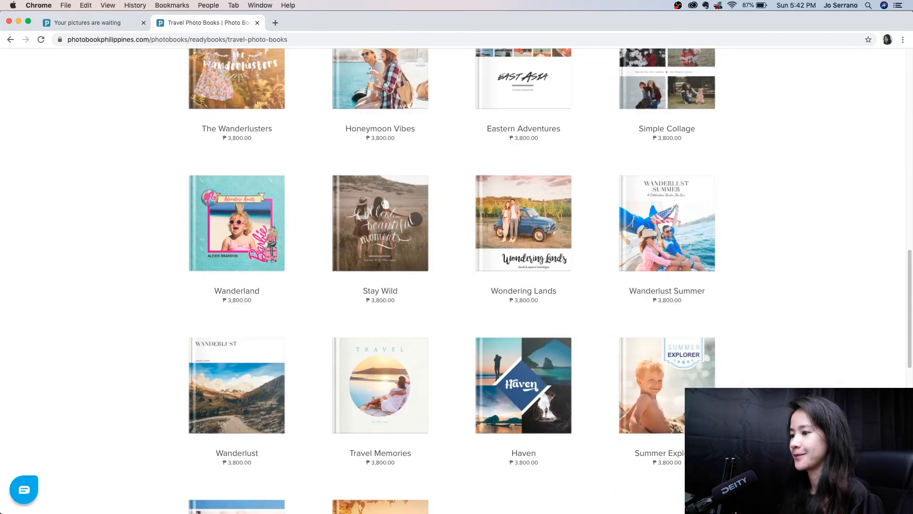
scroll(452, 280, down, 2)
scroll(452, 281, up, 9)
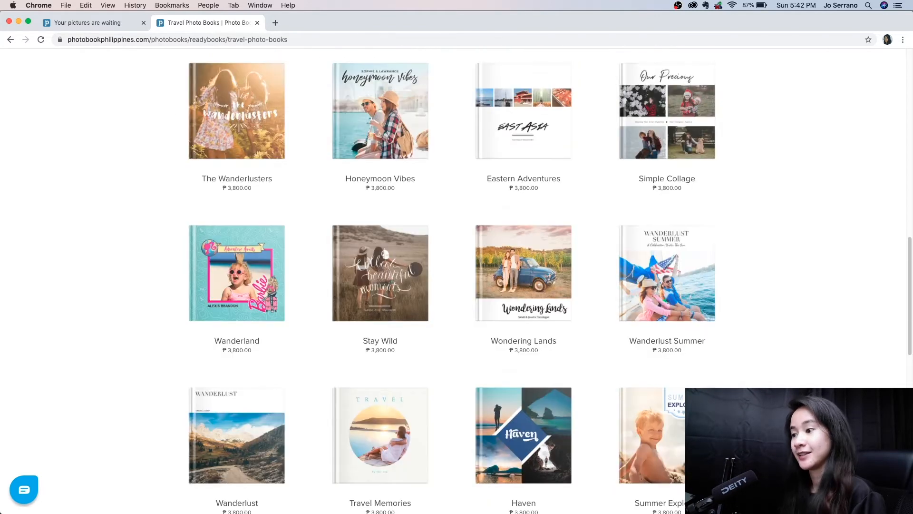
scroll(452, 281, up, 4)
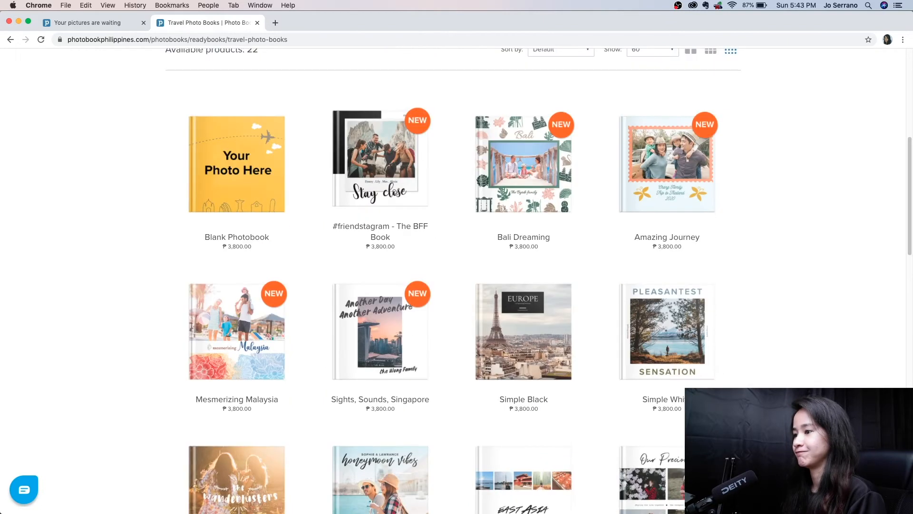
scroll(452, 281, down, 7)
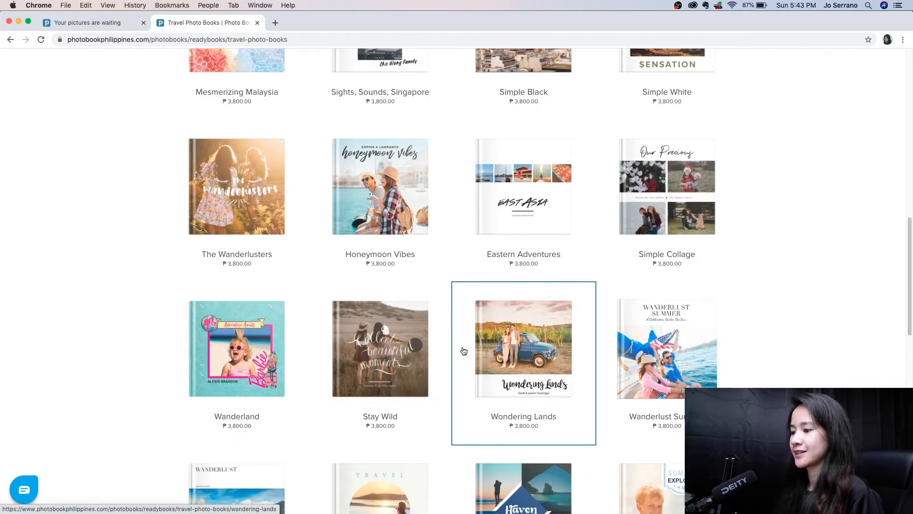
click(370, 351)
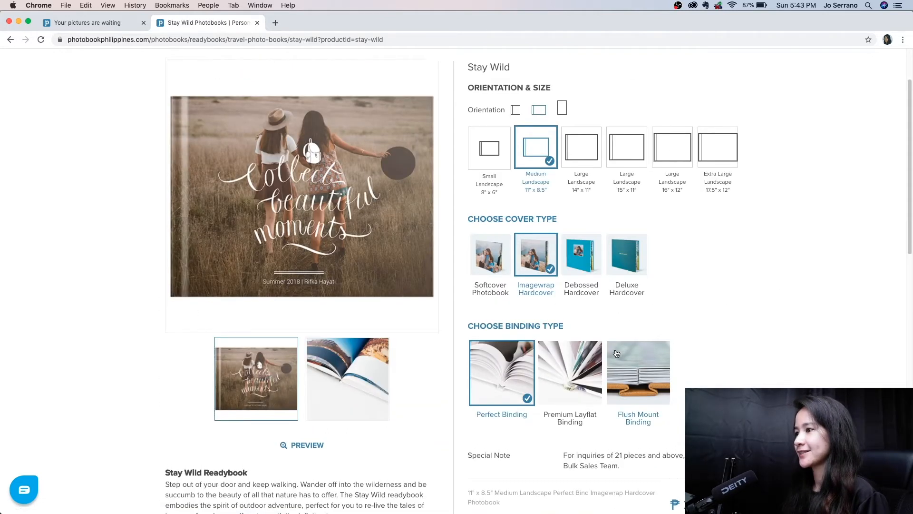
Set the Stay Wild book to square orientation in the Small Square 6" x 6" size
scroll(617, 355, up, 2)
scroll(617, 353, down, 1)
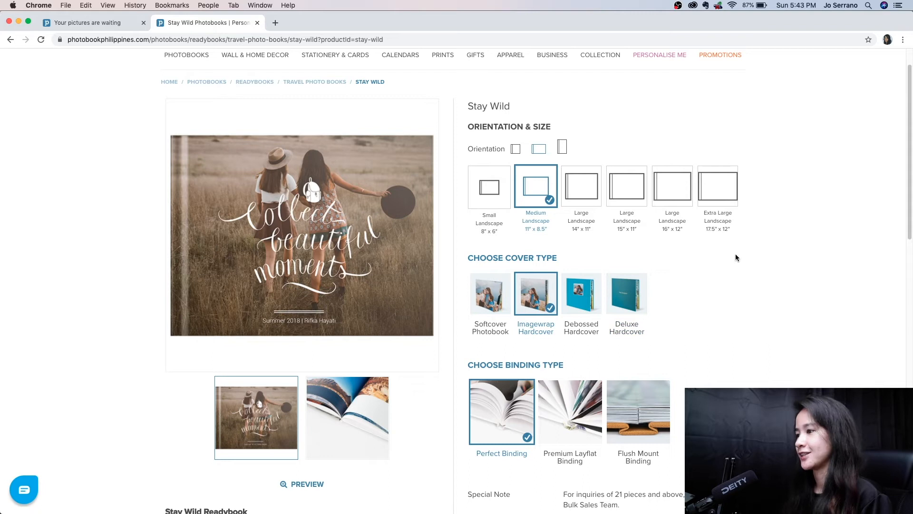
click(514, 152)
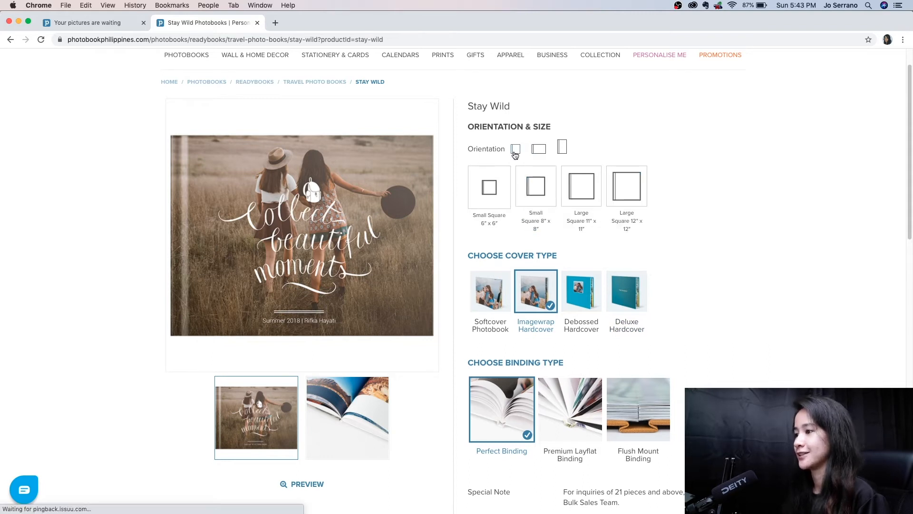
click(492, 185)
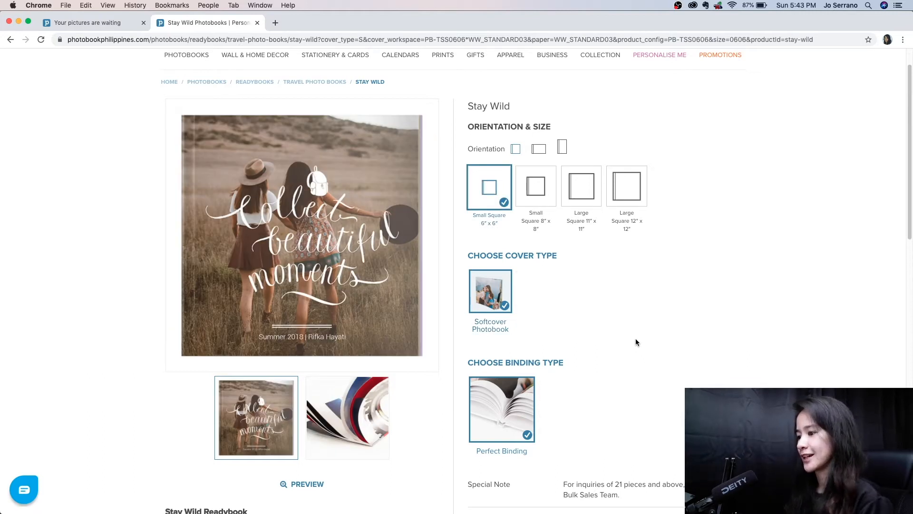
Try the Large Square 11" x 11" size with a Deluxe Hardcover and review its binding, cover material, colour and price options
scroll(636, 342, down, 3)
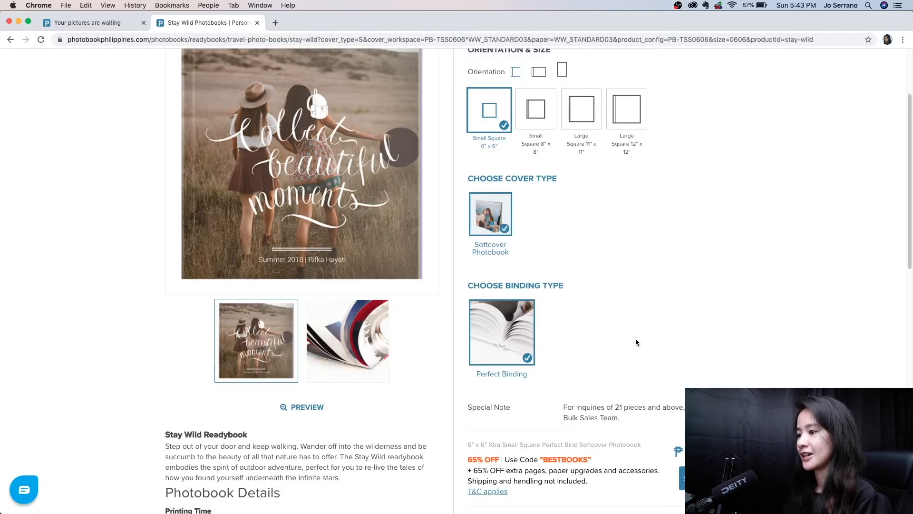
scroll(637, 342, up, 1)
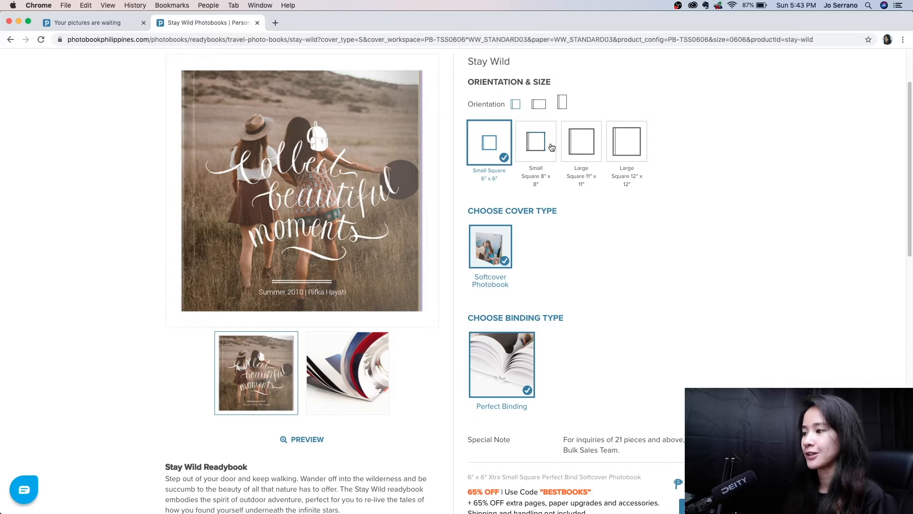
click(574, 144)
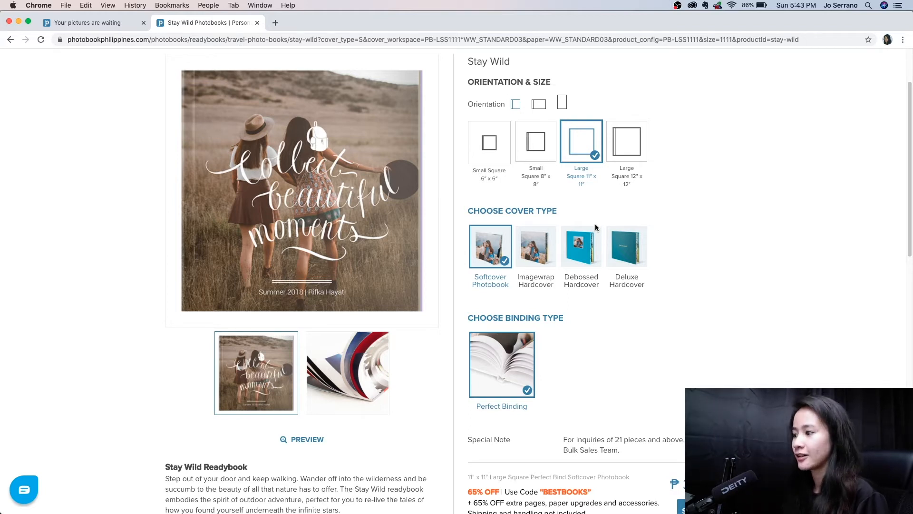
click(625, 240)
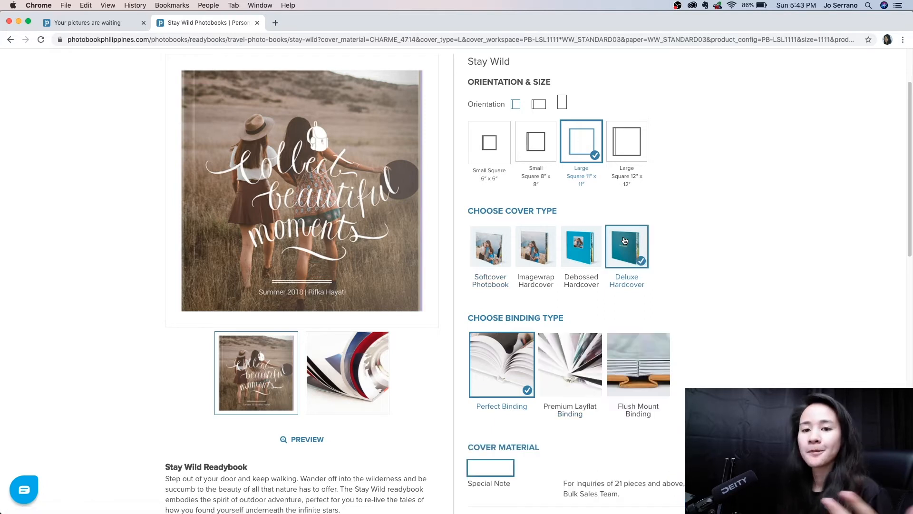
scroll(702, 276, down, 5)
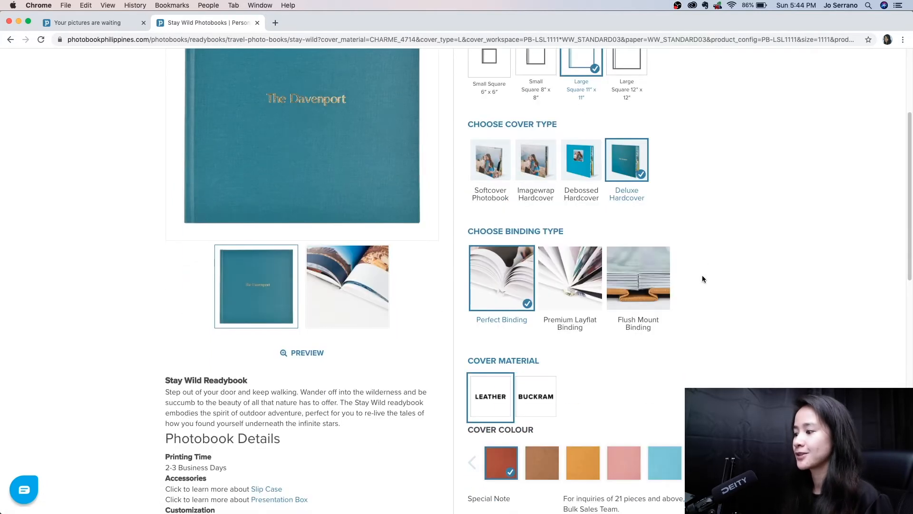
scroll(668, 461, down, 2)
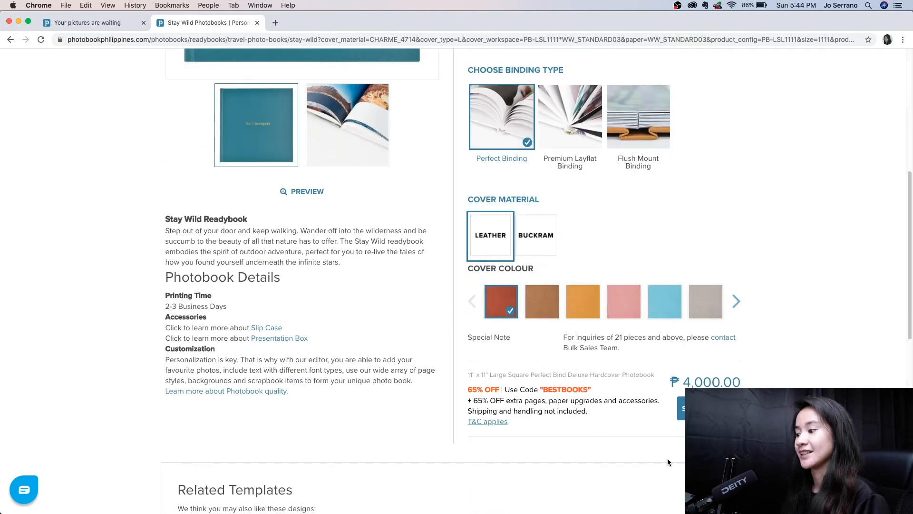
scroll(718, 371, up, 10)
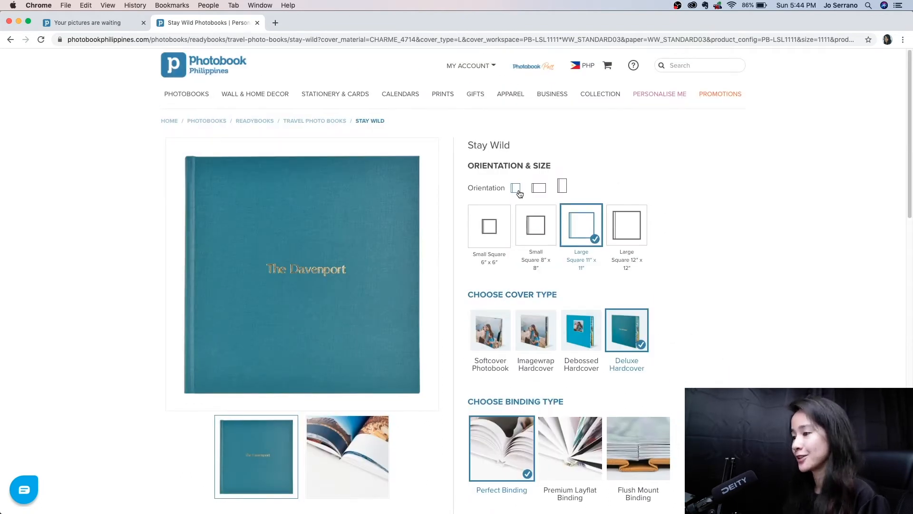
Switch the book back to the Small Square 6" x 6" size and check its remaining options
click(494, 227)
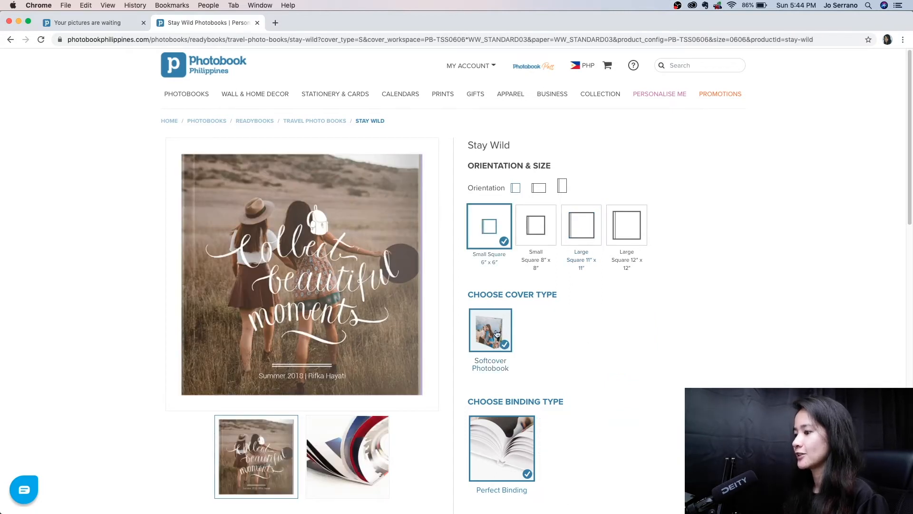
scroll(674, 293, down, 5)
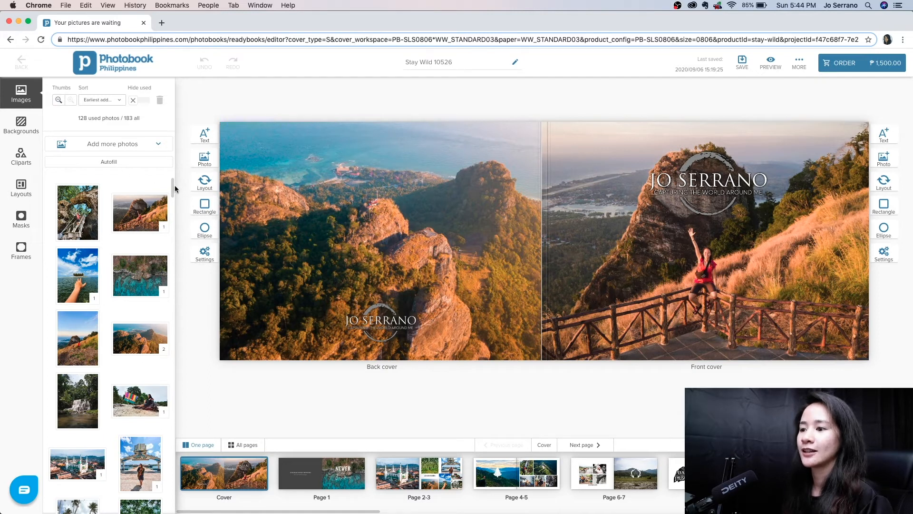
Look through the photos uploaded to the Stay Wild project, from the first to the last and back
scroll(168, 209, down, 4)
scroll(168, 209, down, 5)
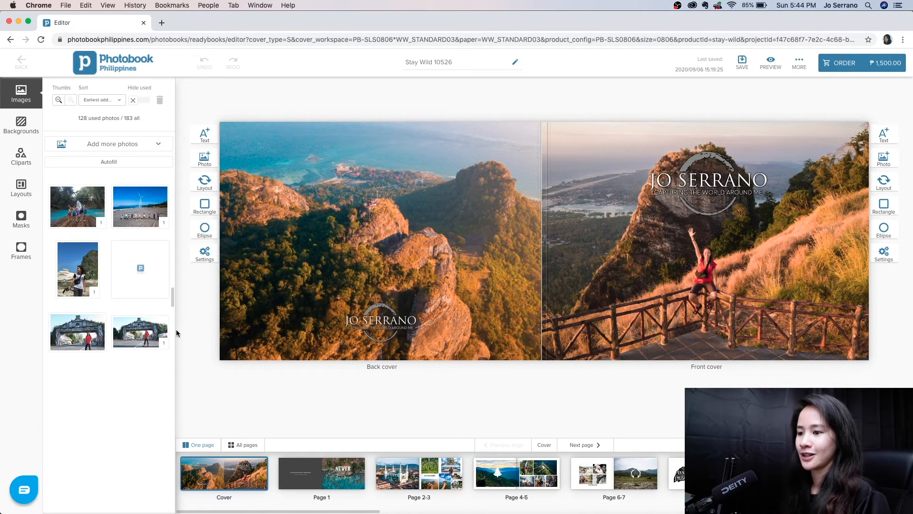
drag(176, 330, 165, 170)
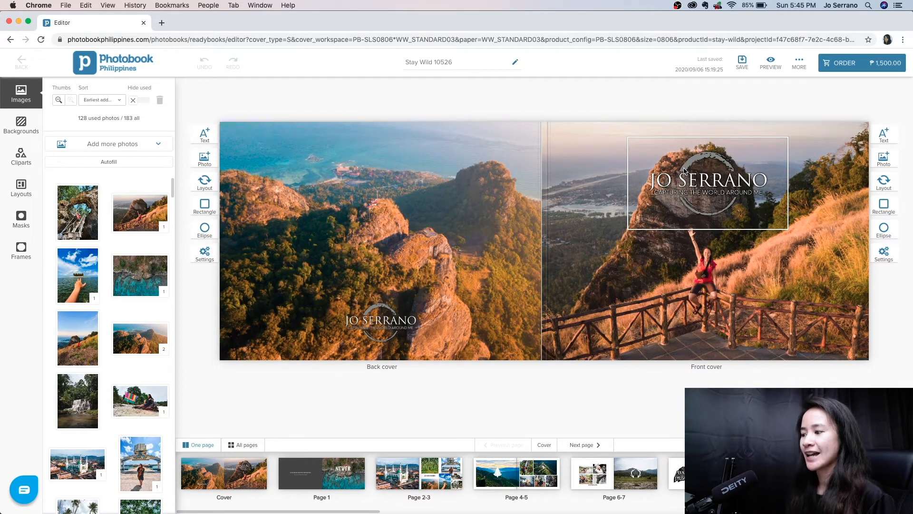
Show the available page backgrounds and look through the solid colours down to the themed categories
click(30, 126)
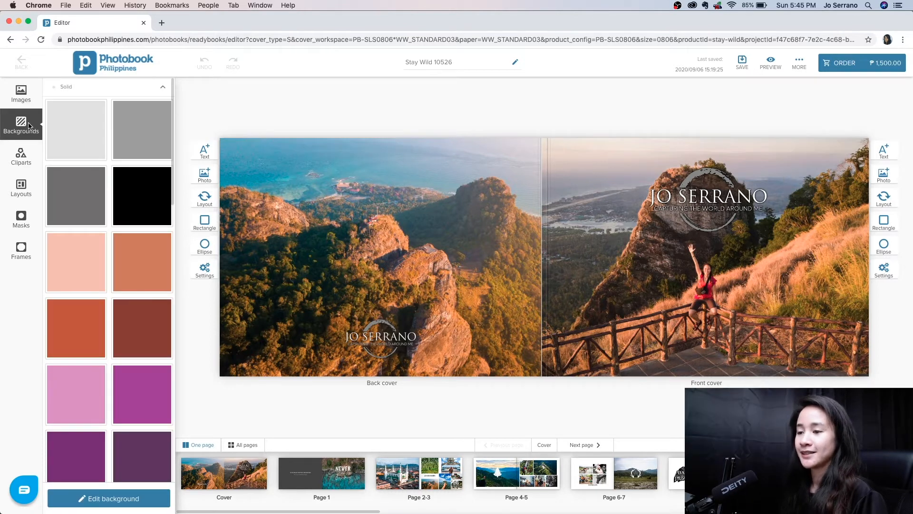
mouse_move(161, 202)
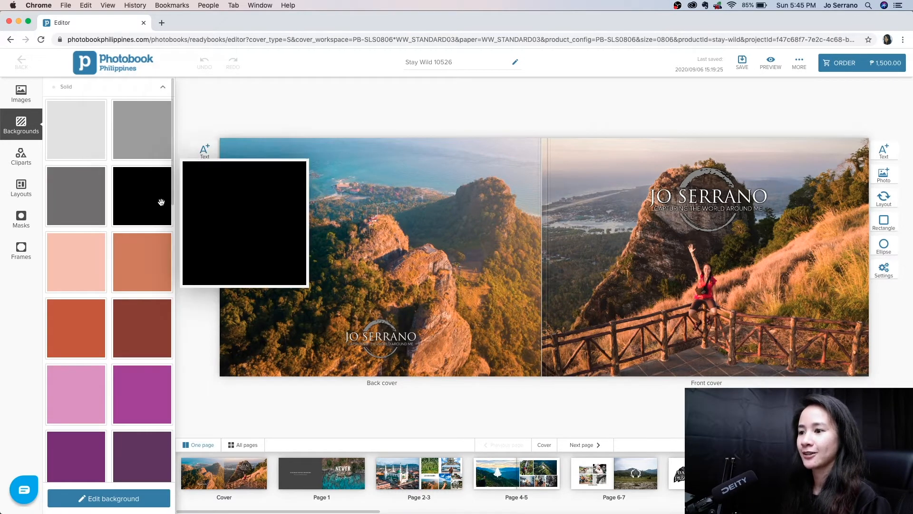
scroll(161, 202, down, 10)
scroll(161, 202, up, 10)
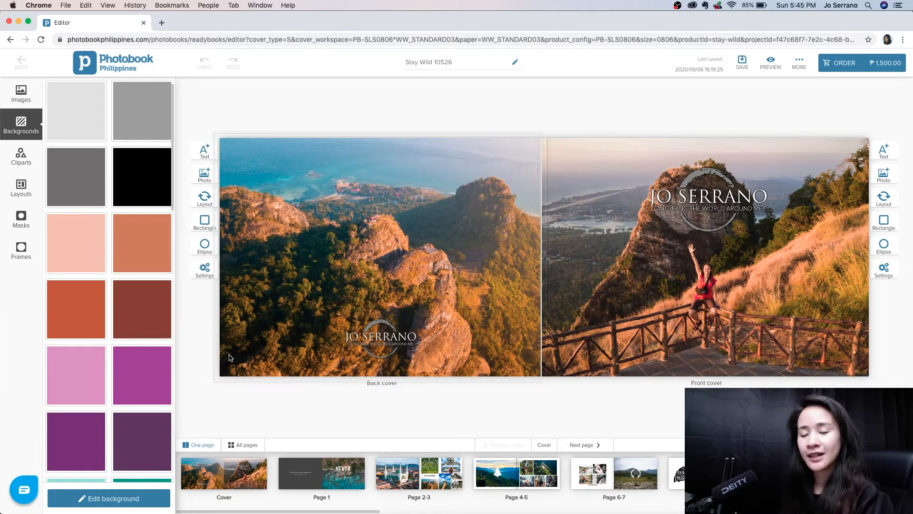
mouse_move(169, 316)
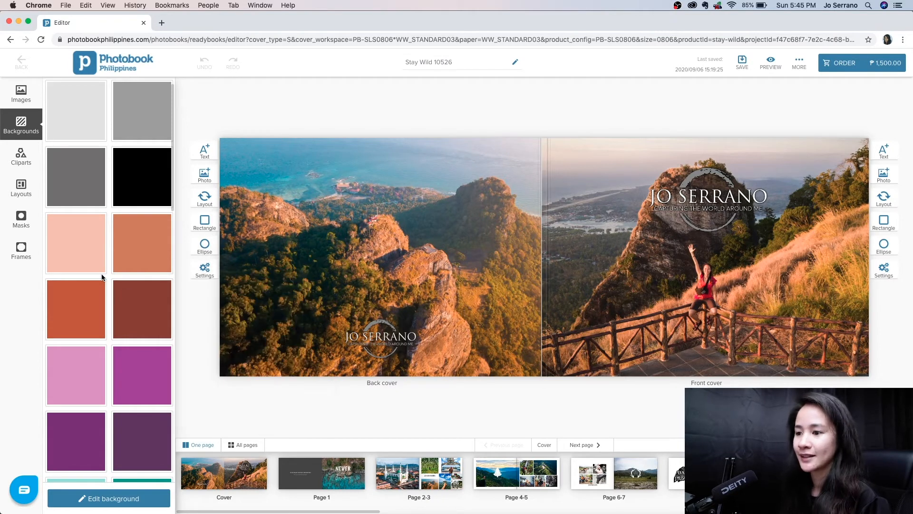
scroll(102, 276, down, 5)
mouse_move(102, 274)
scroll(101, 274, down, 10)
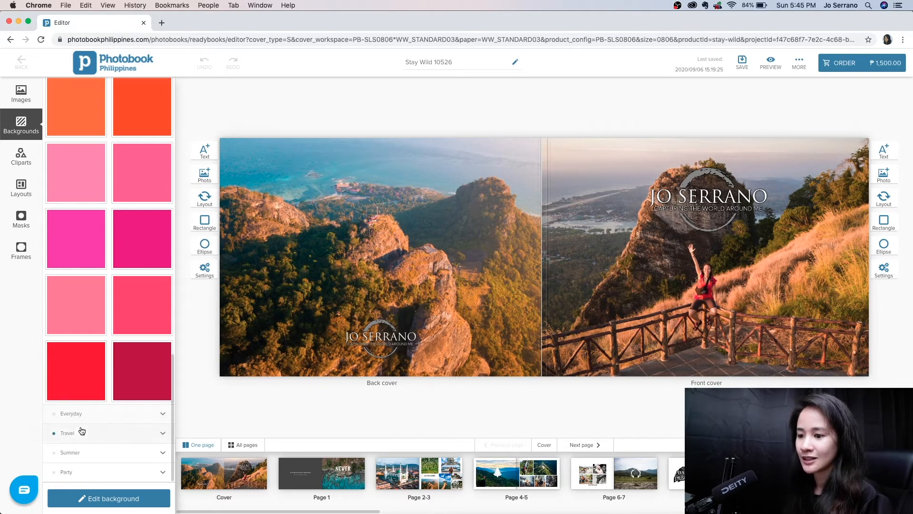
Expand the Travel backgrounds and preview several patterns, including the cactus and Spring designs
click(106, 431)
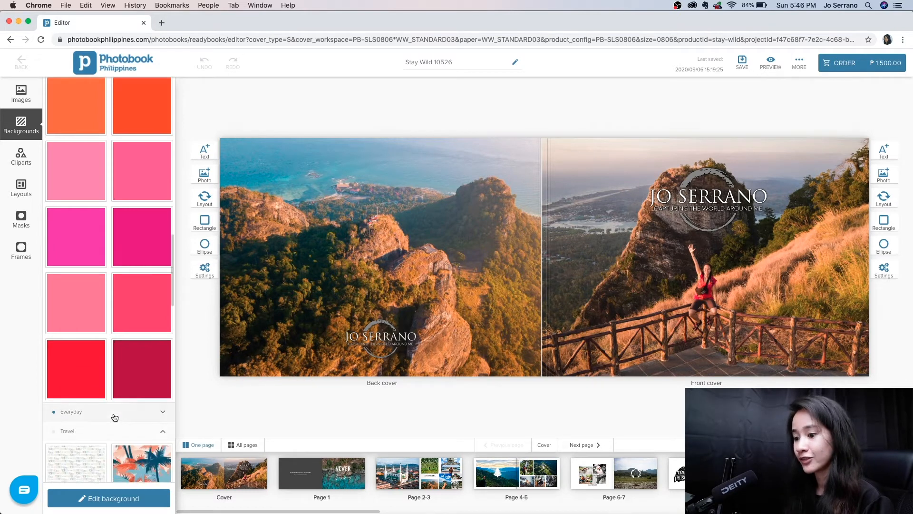
mouse_move(94, 418)
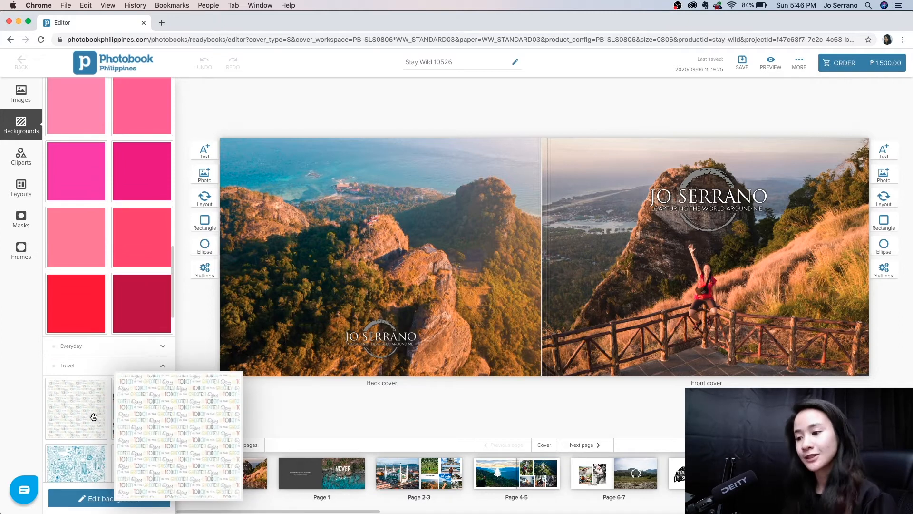
scroll(109, 409, down, 5)
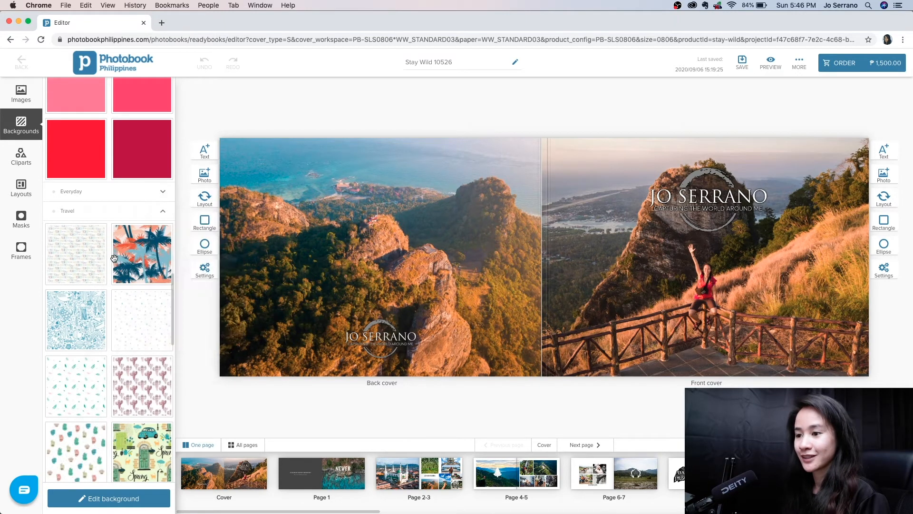
mouse_move(110, 377)
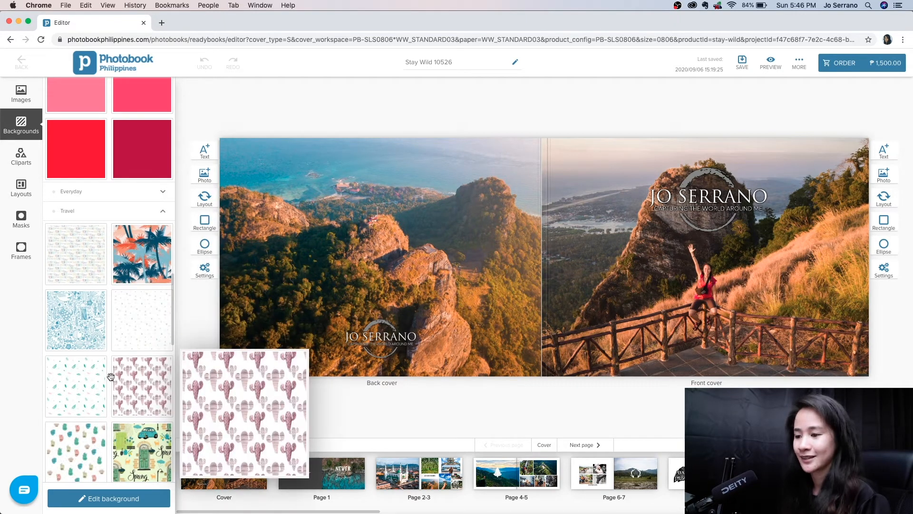
mouse_move(147, 327)
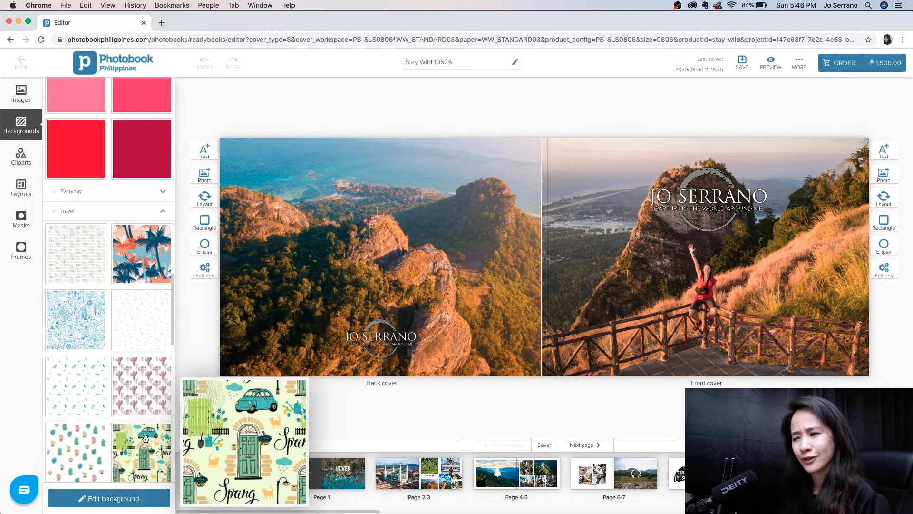
Show the cliparts used in the project, display page 1, and preview the "The Mountains are calling" clipart
click(23, 156)
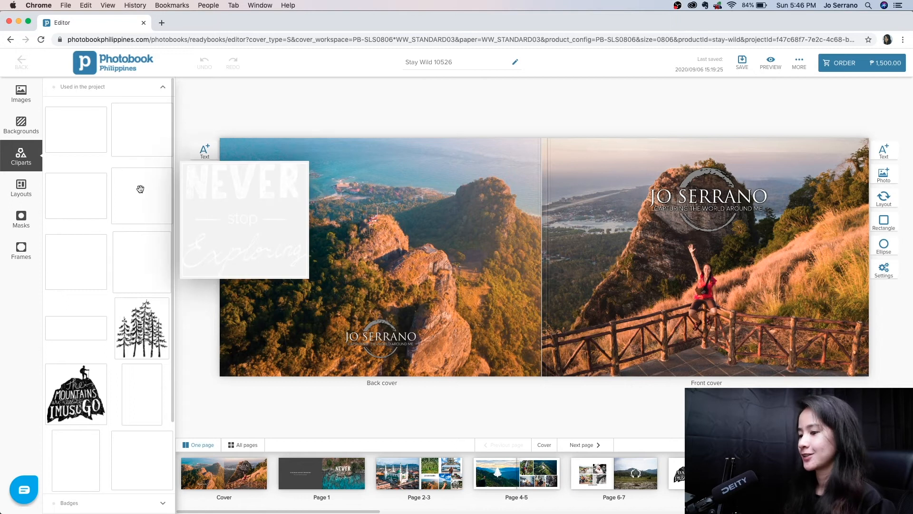
click(332, 475)
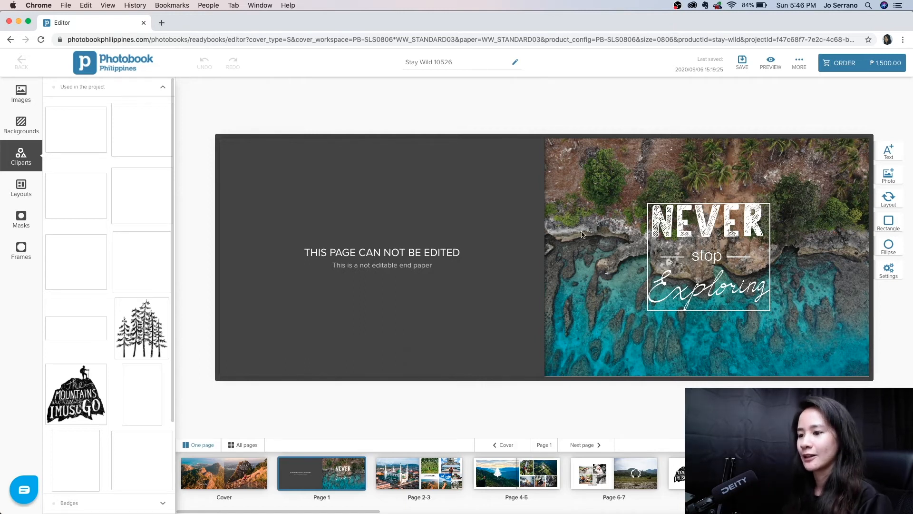
mouse_move(85, 379)
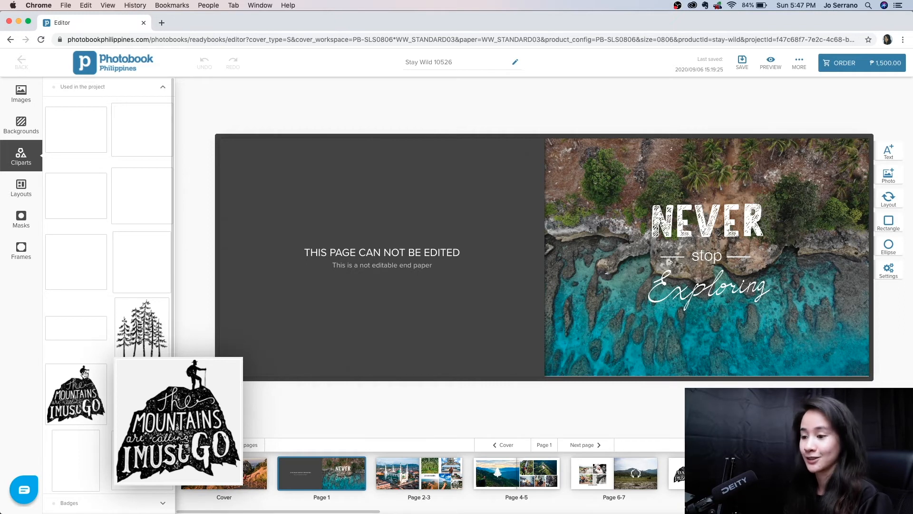
Preview the pine trees clipart used in the project and expand the Badges cliparts to look through them
scroll(85, 373, down, 3)
mouse_move(151, 245)
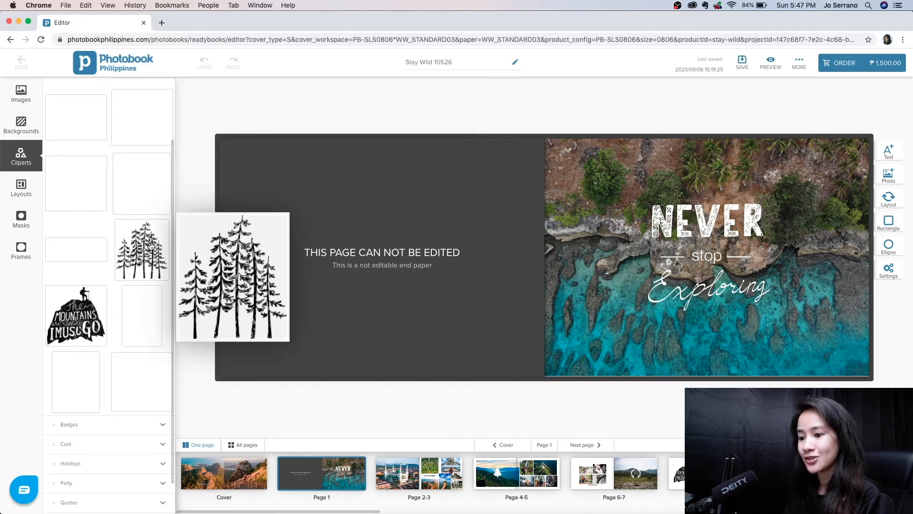
scroll(146, 260, down, 1)
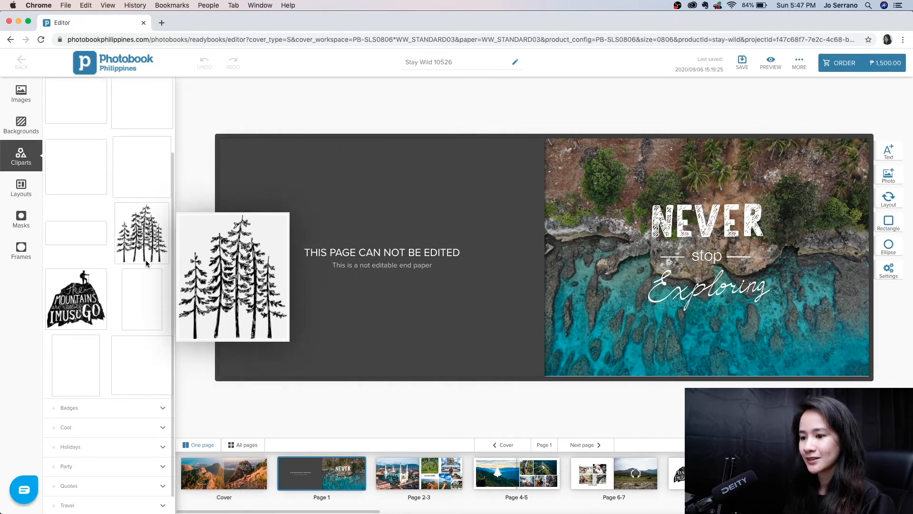
click(85, 400)
scroll(88, 395, down, 3)
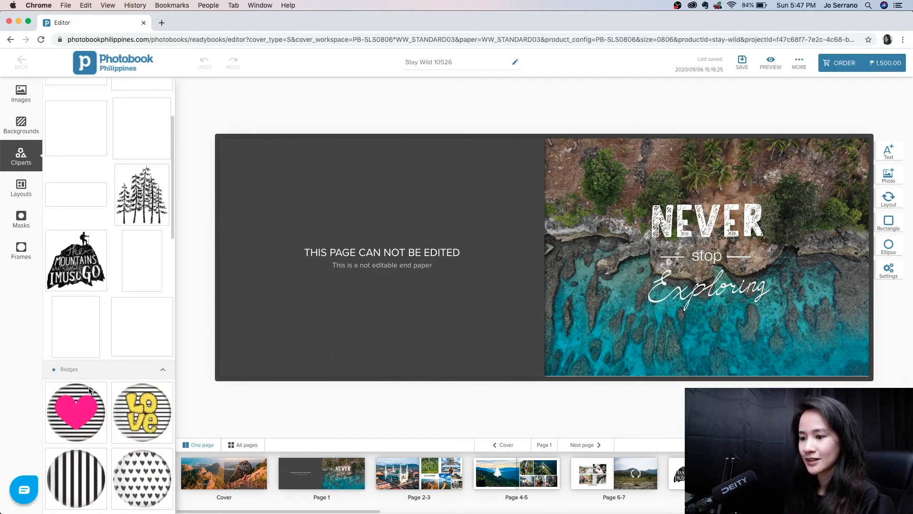
scroll(89, 387, down, 10)
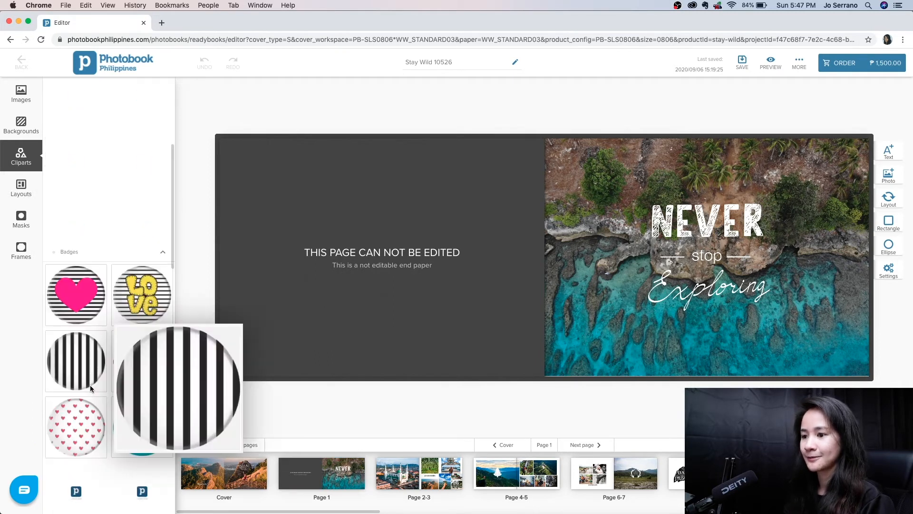
Look through the Travel cliparts and preview the "Sea Air Sun Surf" and "Salt in the air" designs
mouse_move(134, 376)
mouse_move(97, 339)
mouse_move(76, 396)
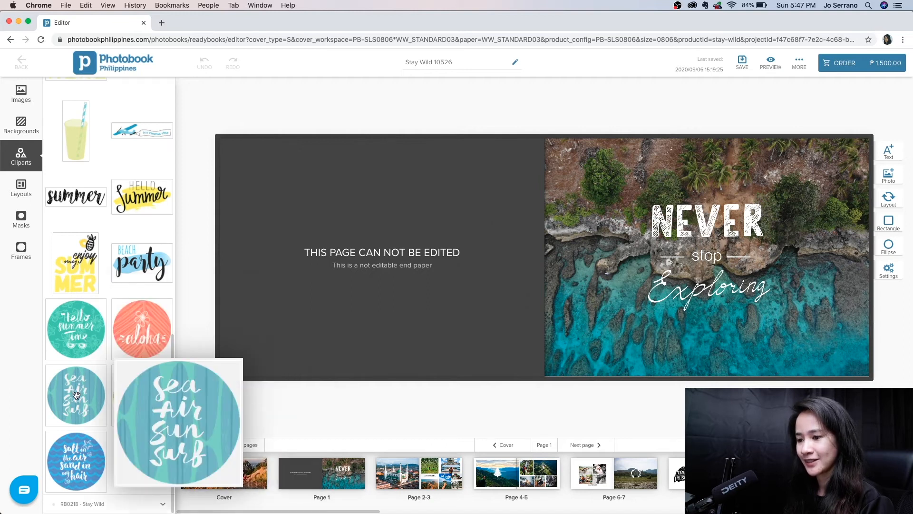
mouse_move(82, 454)
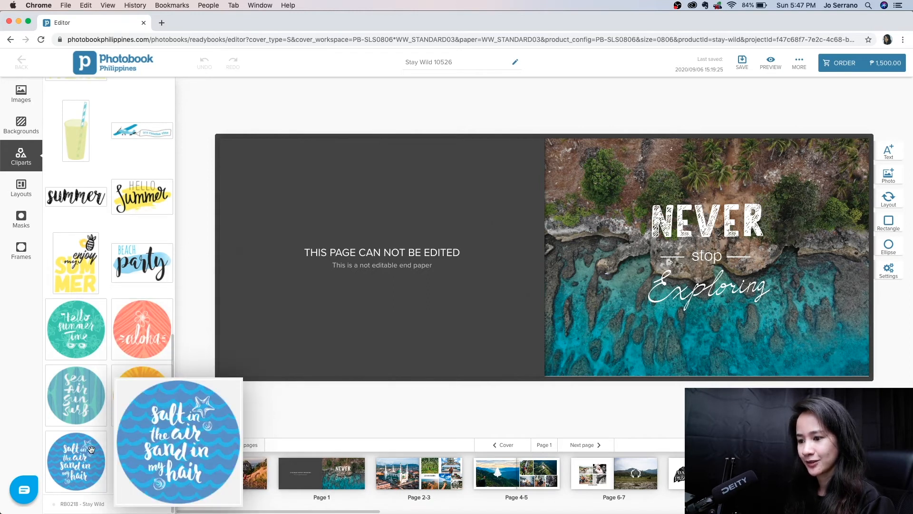
scroll(140, 370, up, 3)
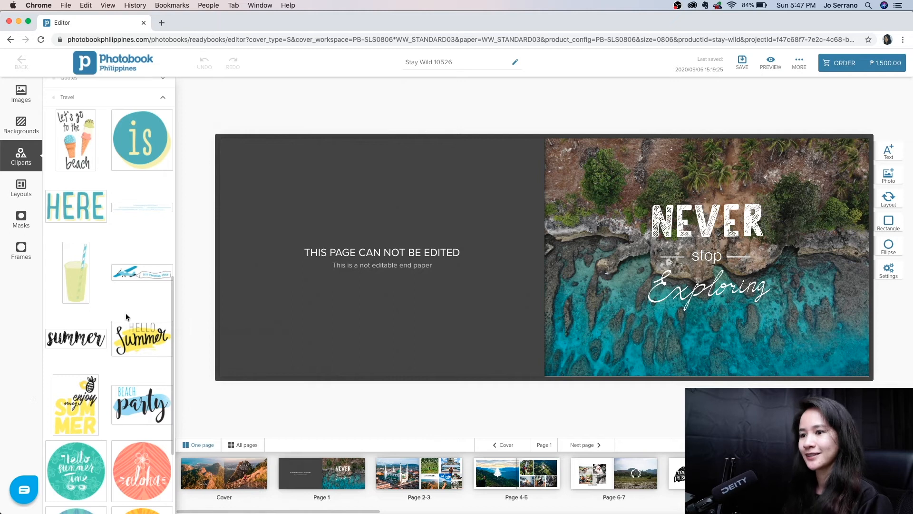
Show the page layouts, expand the 04 photos group and preview the four-photo grid with a caption
click(31, 184)
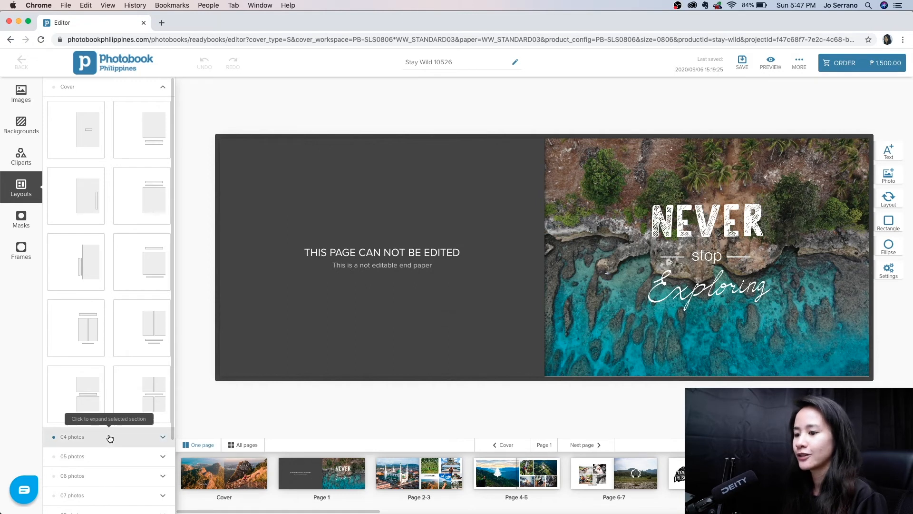
scroll(128, 375, down, 1)
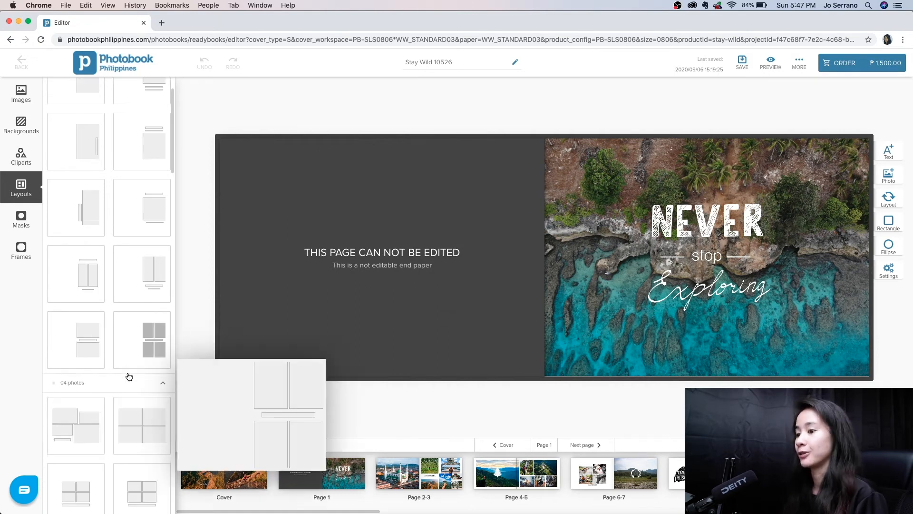
mouse_move(139, 398)
scroll(138, 409, down, 3)
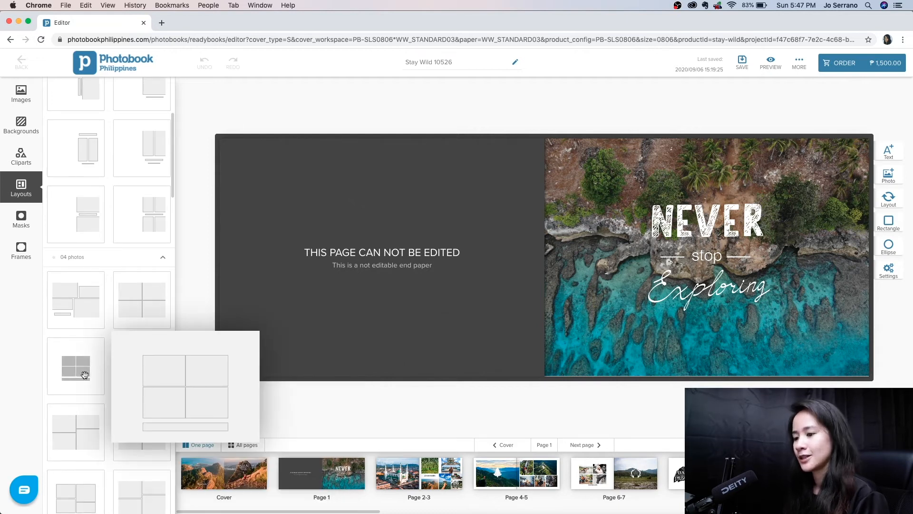
Look through the remaining four-photo layouts, previewing one with staggered photo sizes
scroll(149, 407, down, 4)
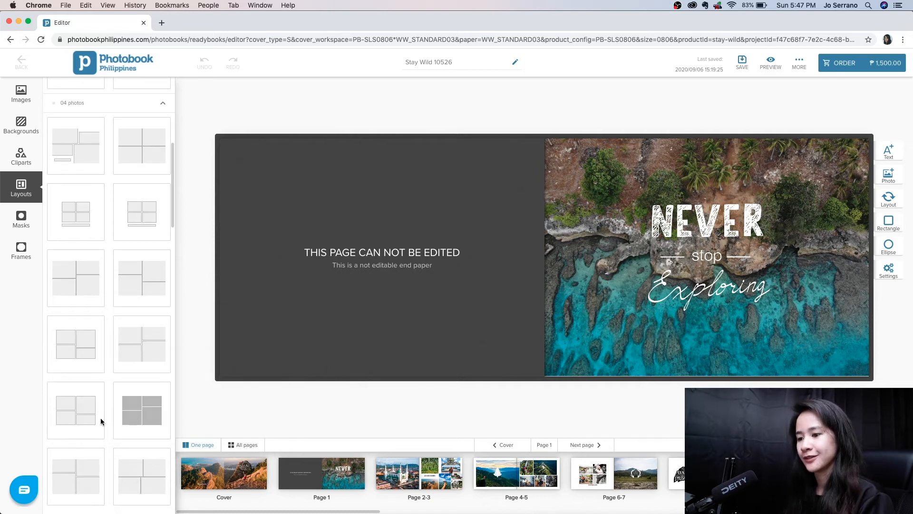
mouse_move(92, 419)
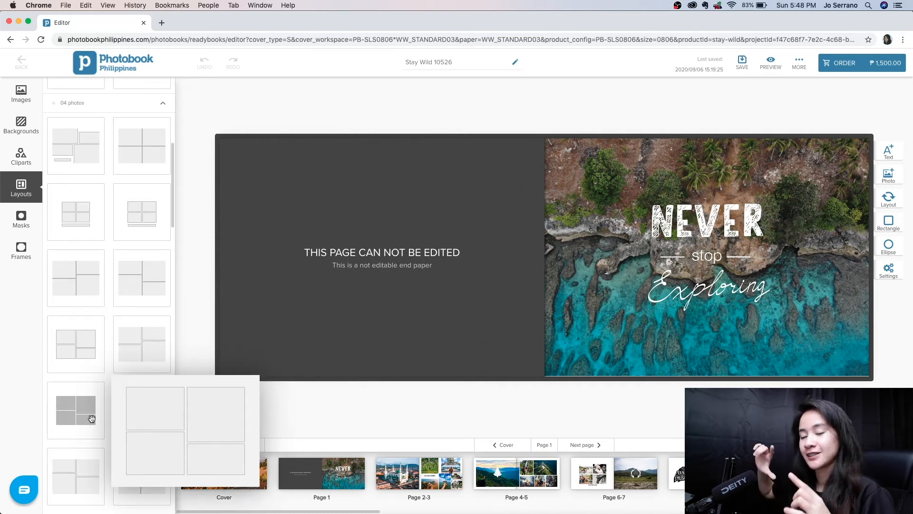
scroll(135, 404, down, 2)
scroll(135, 403, down, 1)
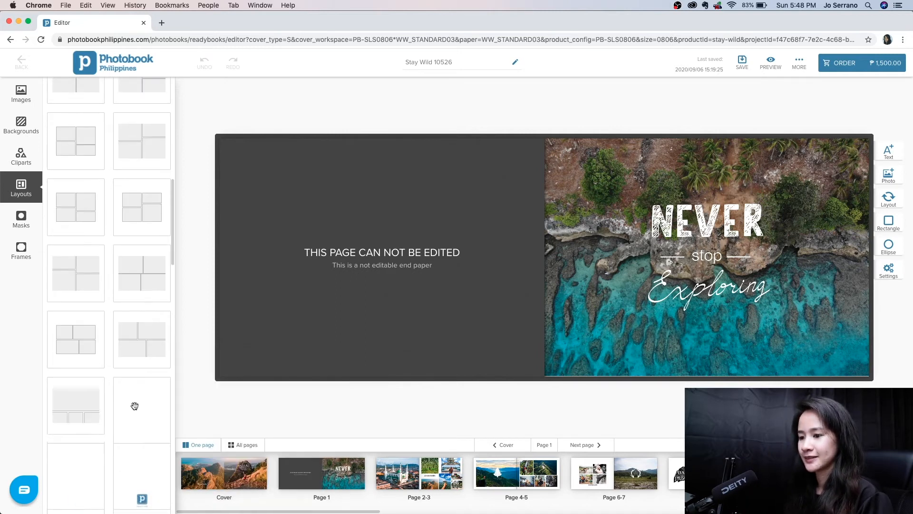
scroll(134, 405, down, 4)
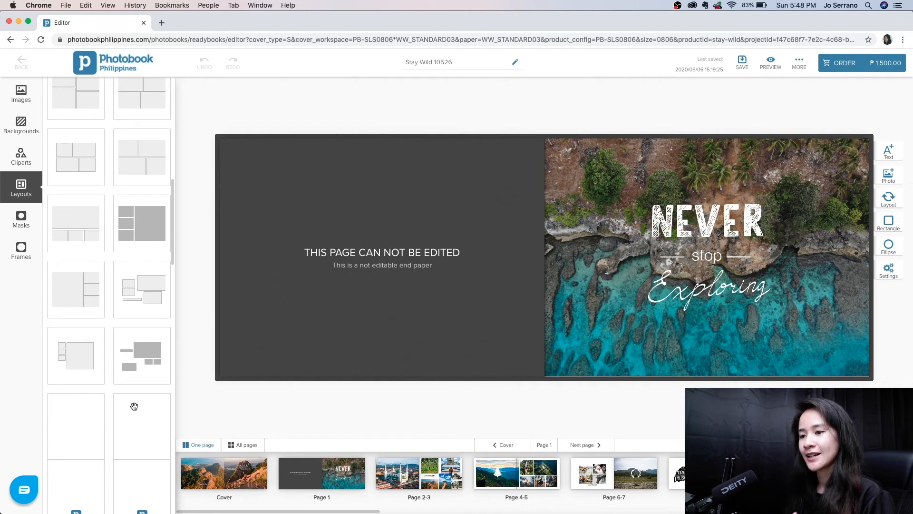
scroll(134, 406, down, 3)
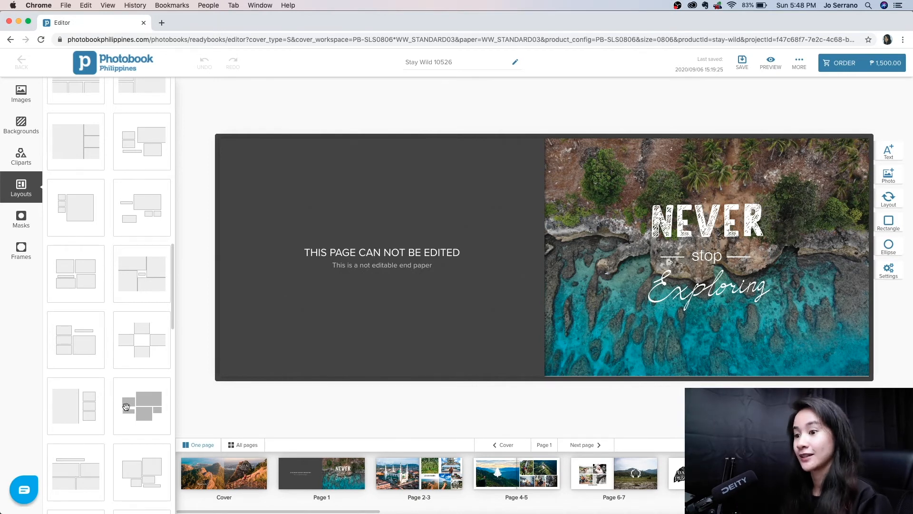
Show the default masks and preview the rough-edged square mask
click(24, 230)
mouse_move(56, 255)
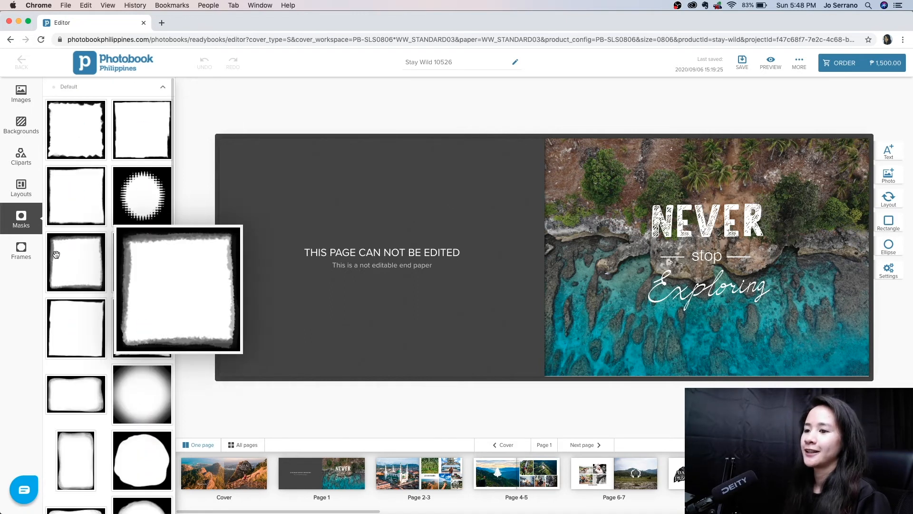
mouse_move(126, 112)
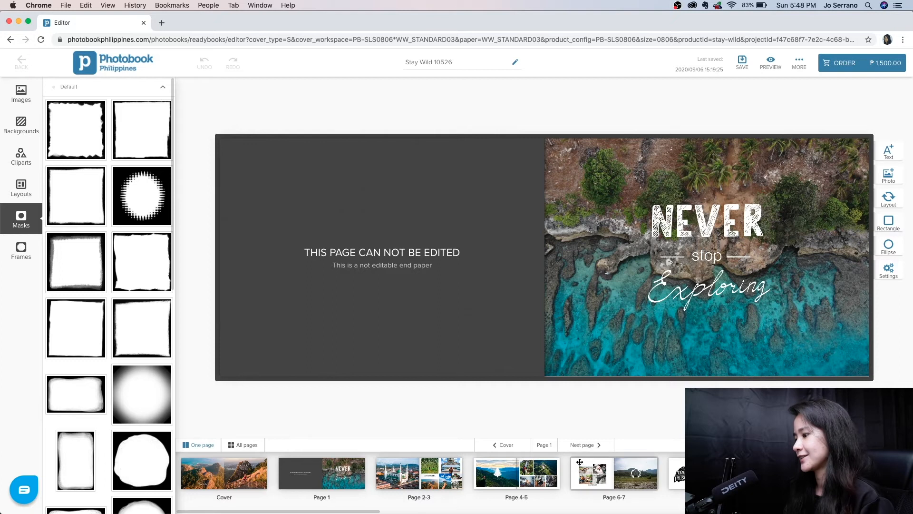
Display pages 8-9 and move the "The Mountains are calling" clipart onto the photo grid of page 9
click(675, 473)
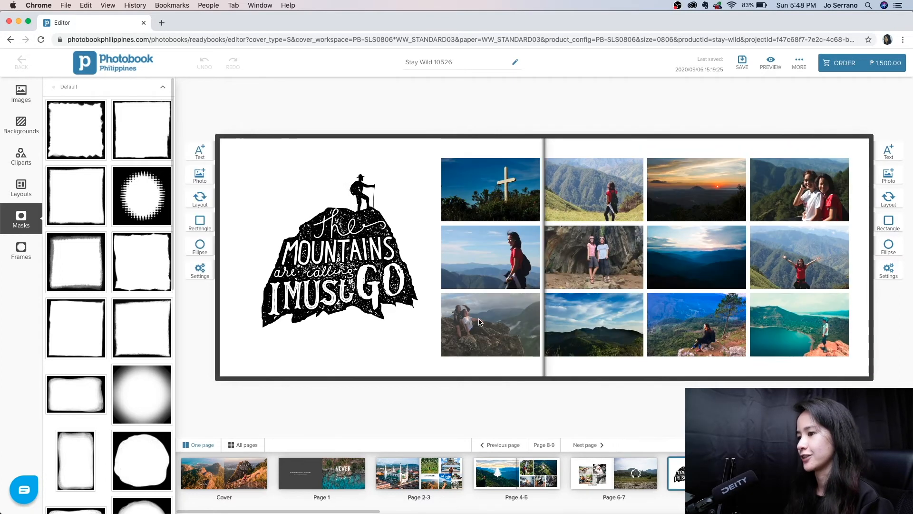
drag(354, 266, 677, 319)
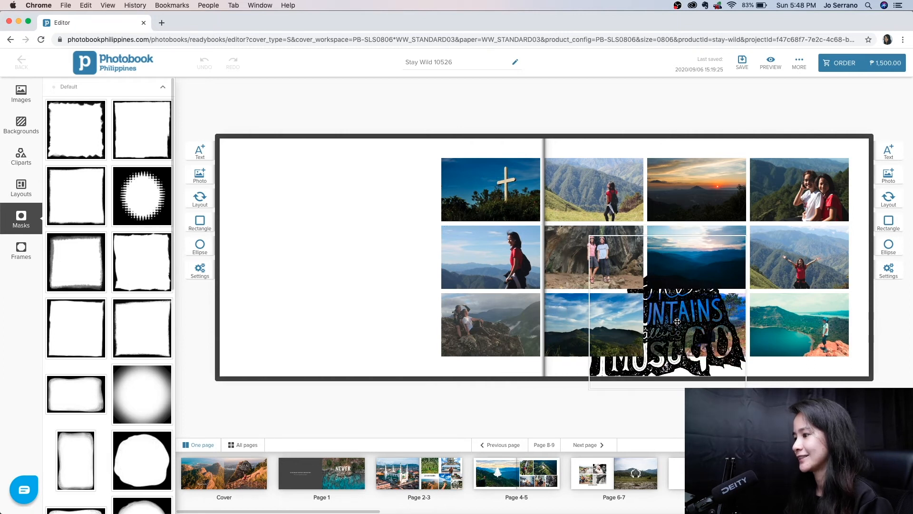
Place the jagged oval mask on page 8 and fill it with the photo of a hand reaching toward an island
mouse_move(138, 199)
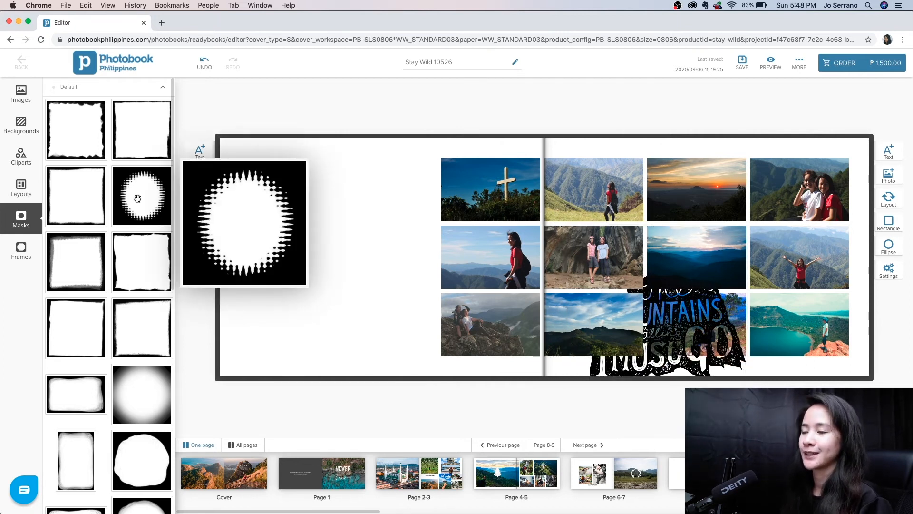
drag(137, 194, 330, 253)
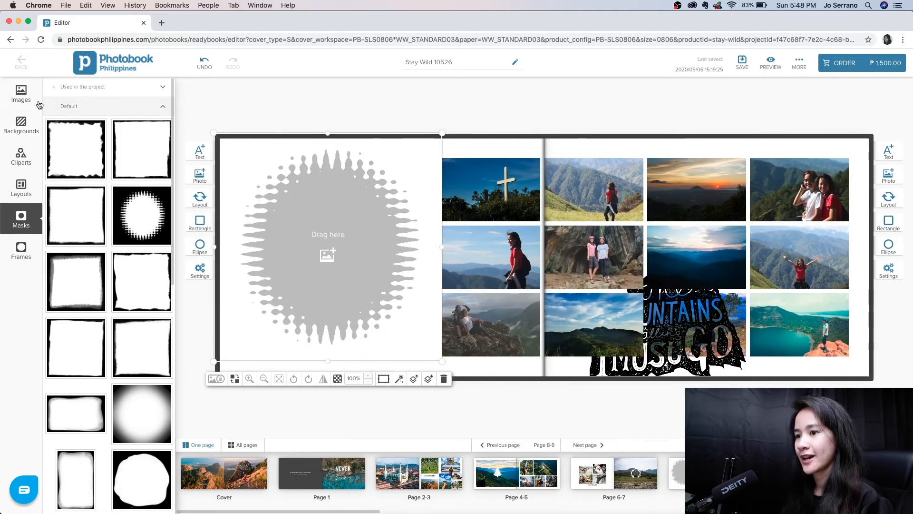
click(13, 96)
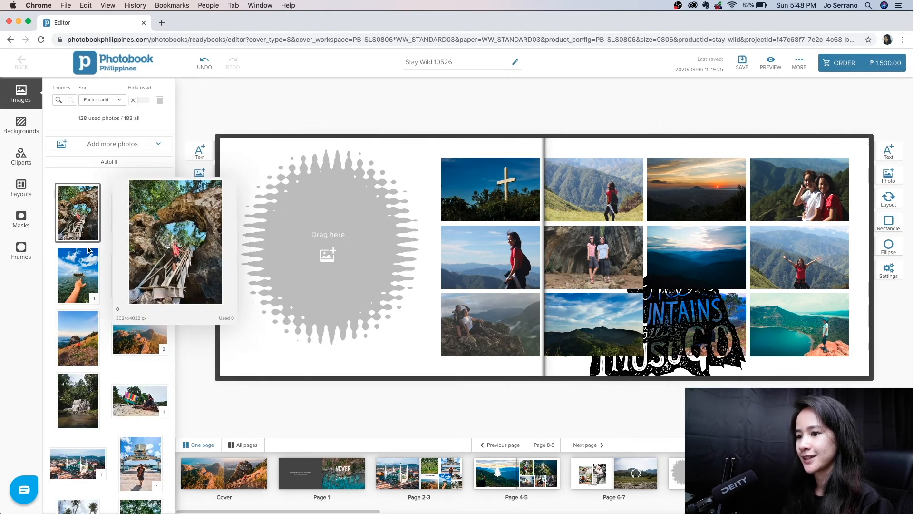
mouse_move(81, 272)
drag(81, 272, 327, 241)
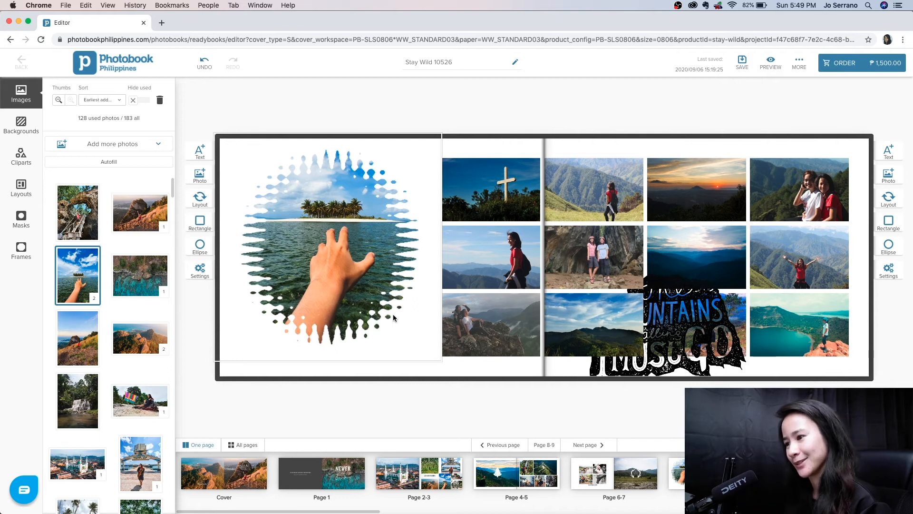
Delete the masked island photo from page 8 and move the mountains clipart back into its place
click(358, 274)
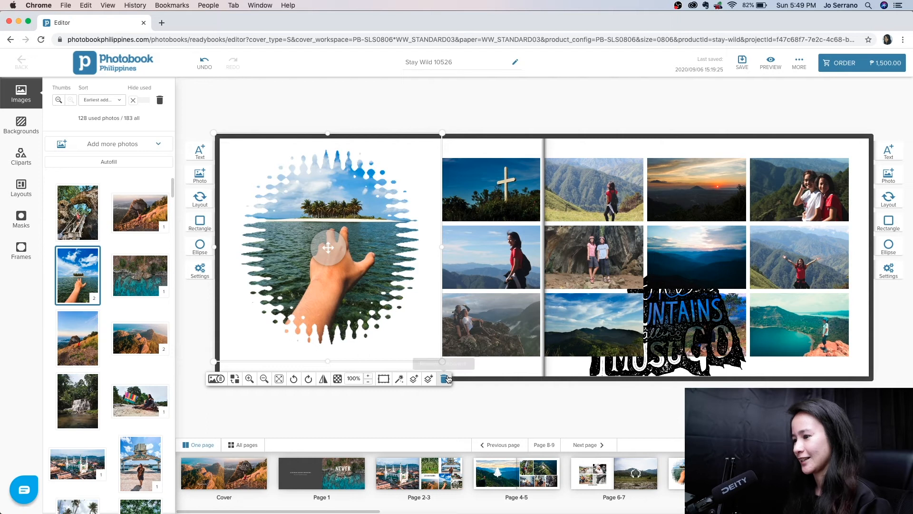
drag(657, 342, 351, 282)
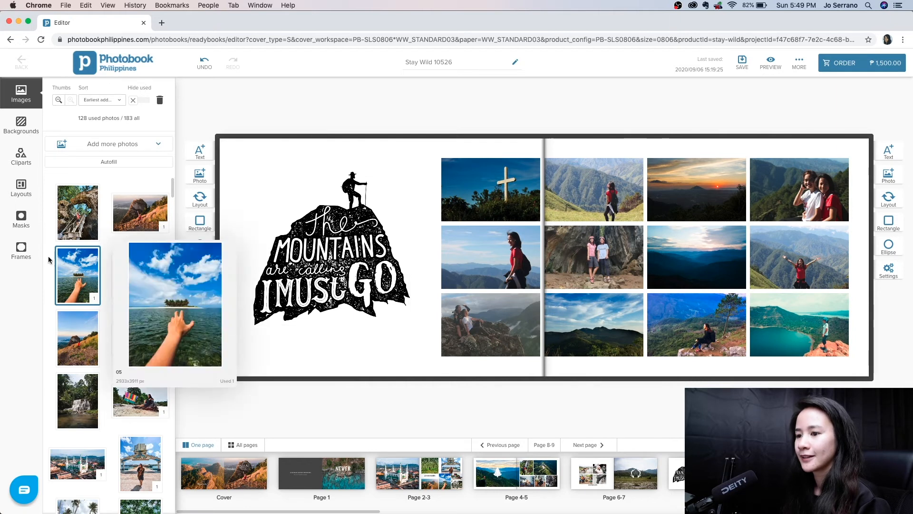
Look through the default frames, previewing a few borders, and return to the uploaded photos
click(21, 252)
scroll(143, 300, down, 5)
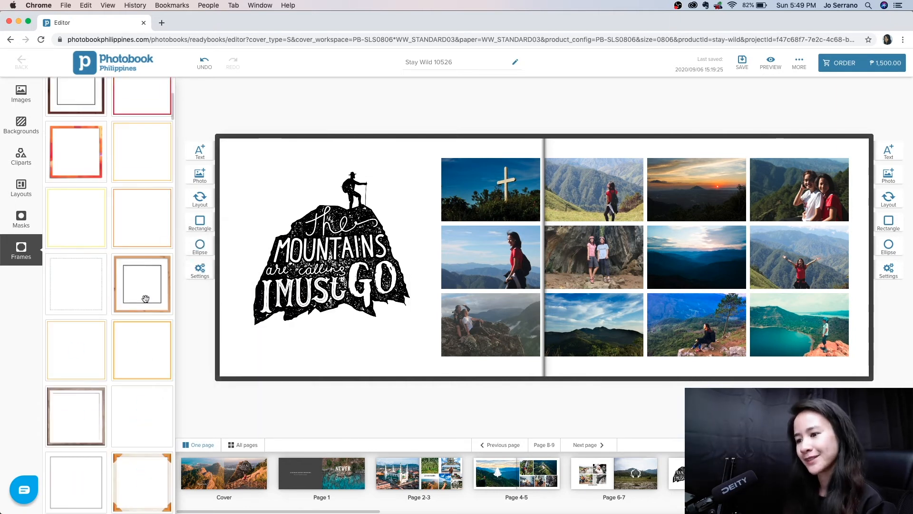
scroll(146, 299, down, 5)
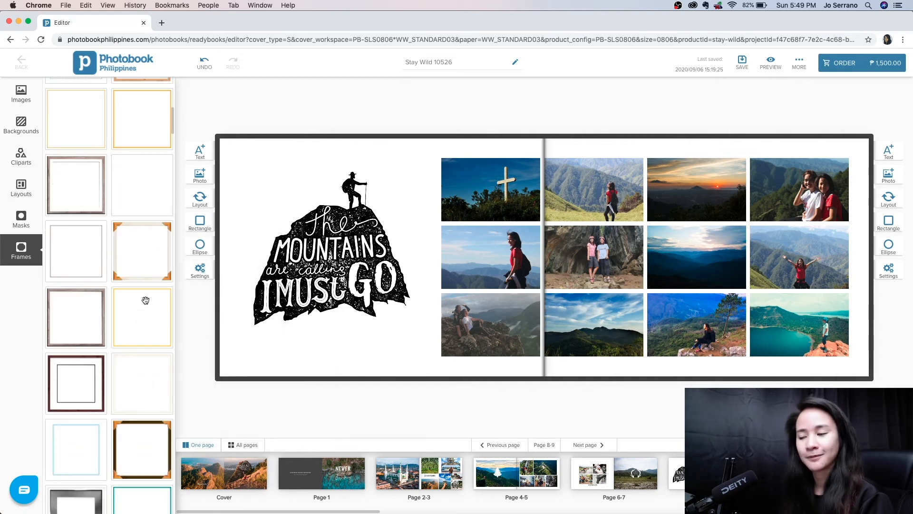
mouse_move(154, 256)
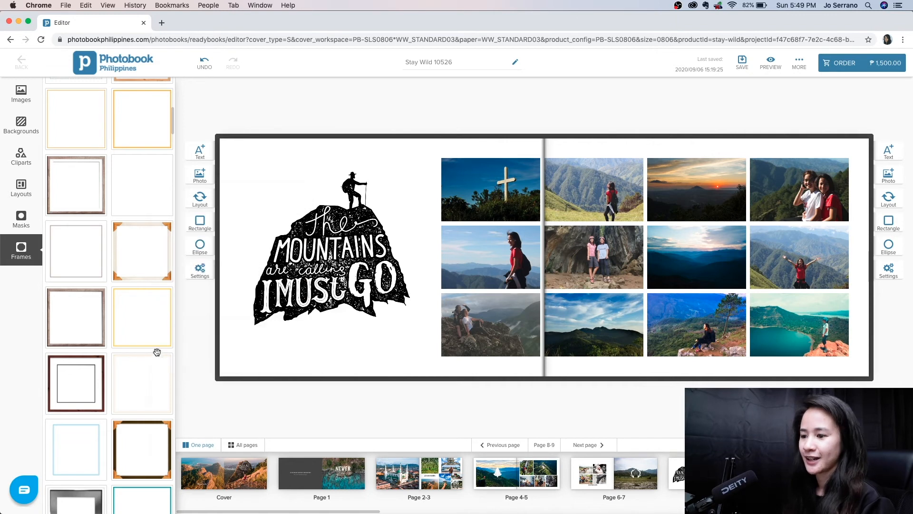
scroll(155, 333, down, 5)
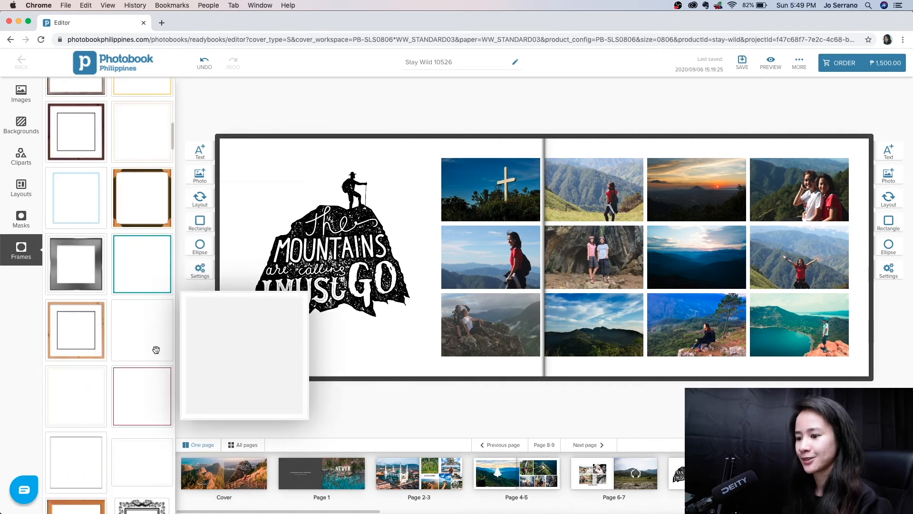
scroll(157, 352, up, 10)
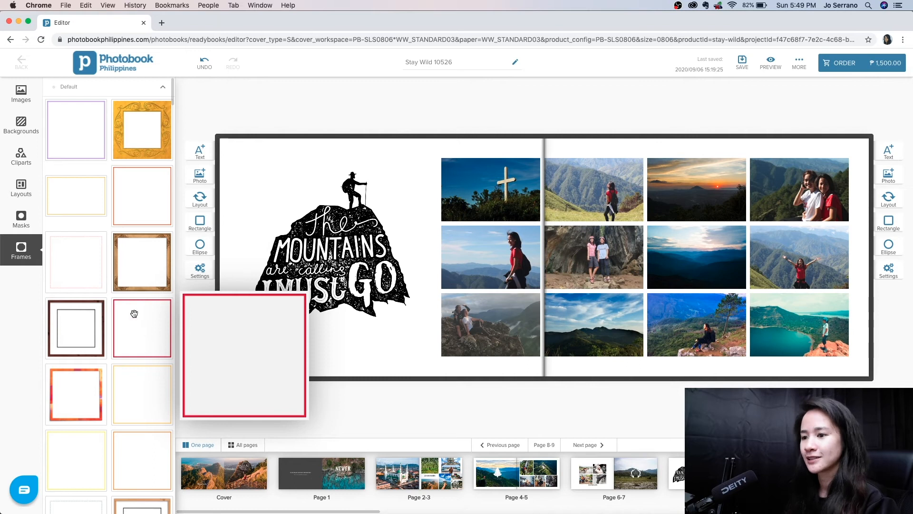
click(22, 94)
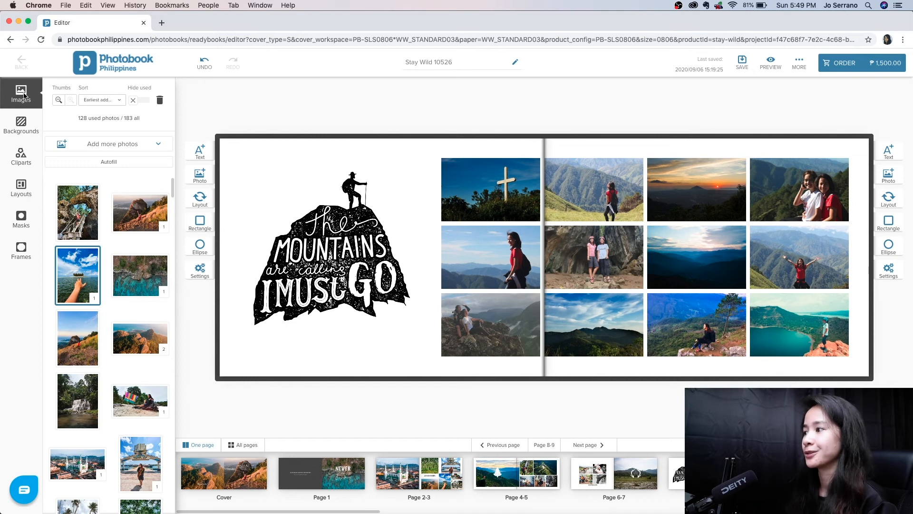
Save the Stay Wild project and select the editor page's web address
click(745, 65)
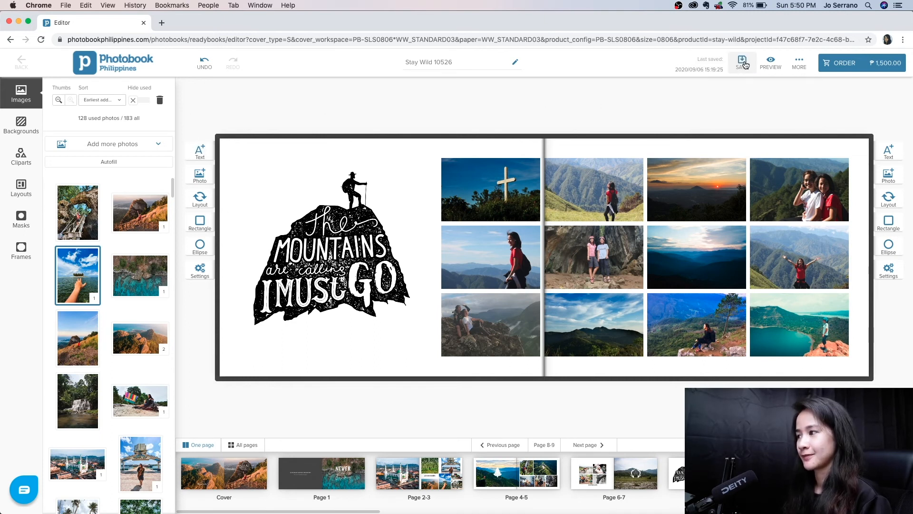
click(394, 41)
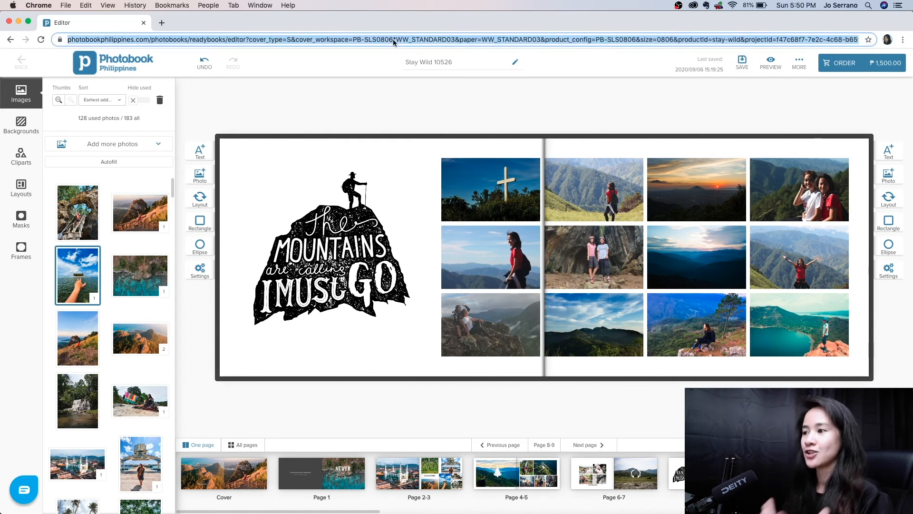